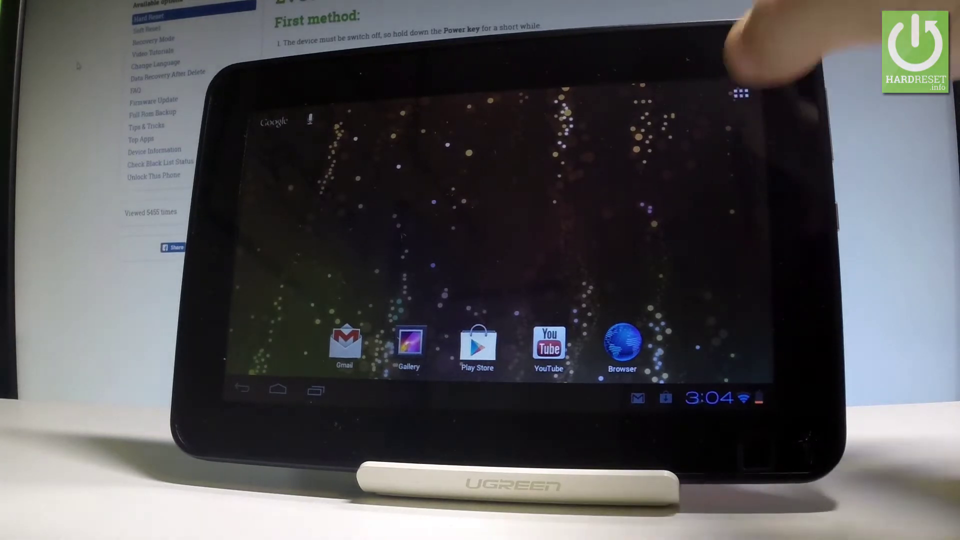
Open Settings from the app drawer, dismissing the app list introduction tip
click(741, 93)
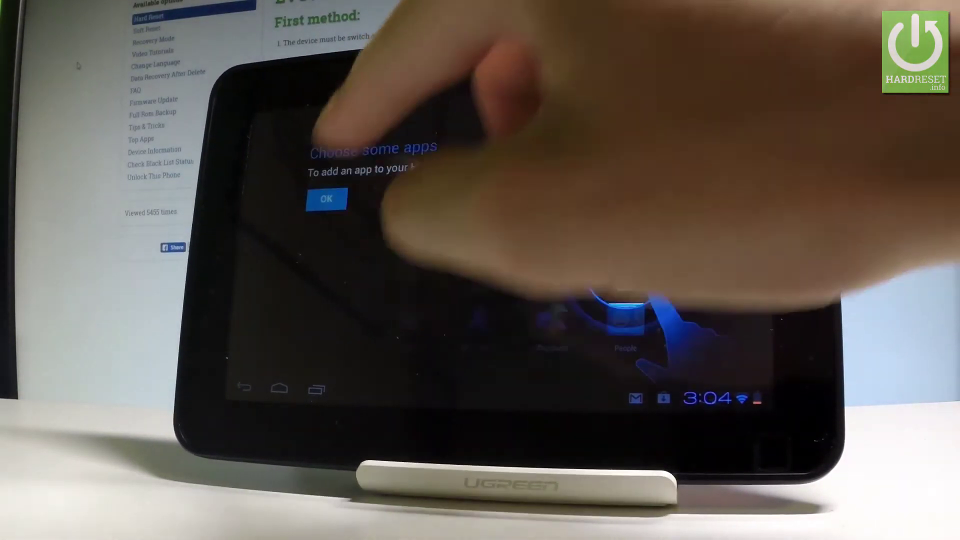
click(325, 198)
drag(675, 225, 488, 225)
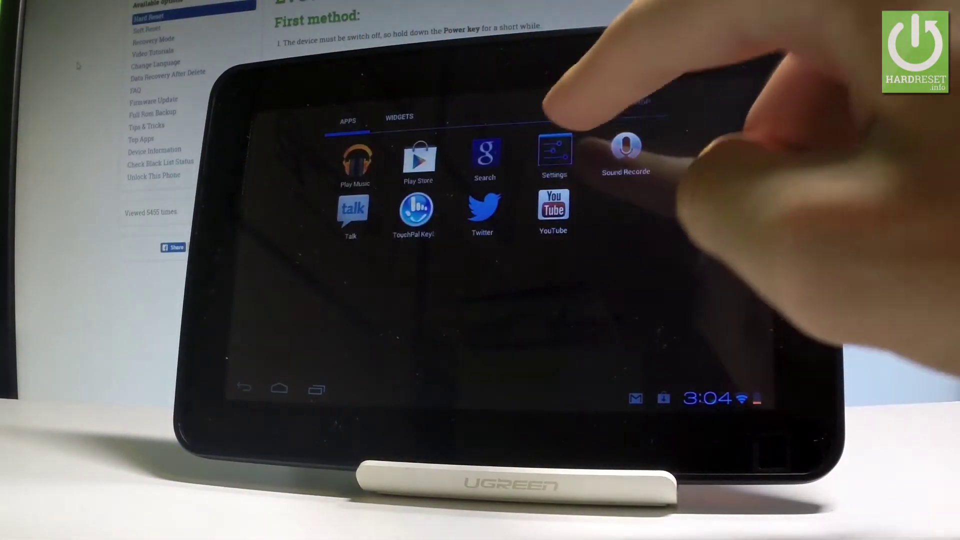
click(553, 151)
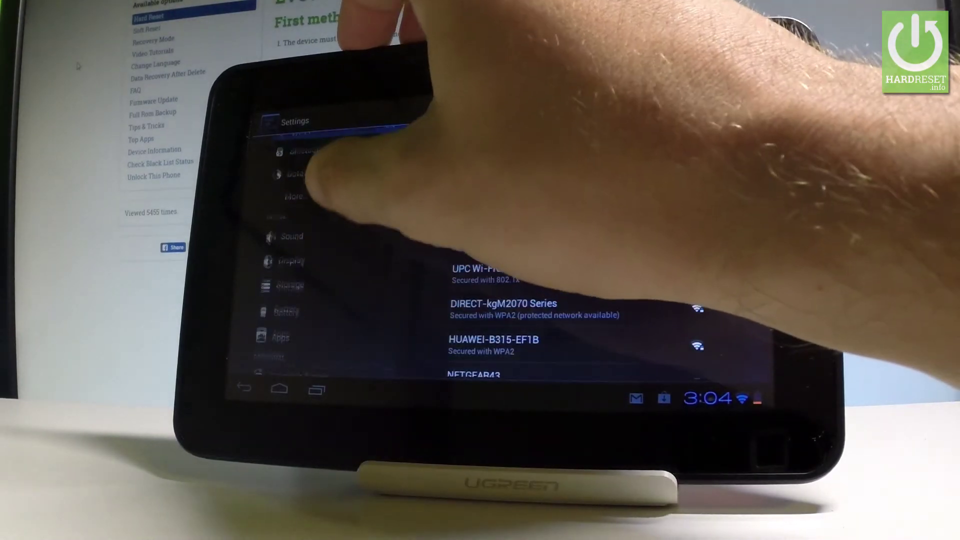
Go to Security and bring up the Screen lock type options
drag(308, 338, 300, 162)
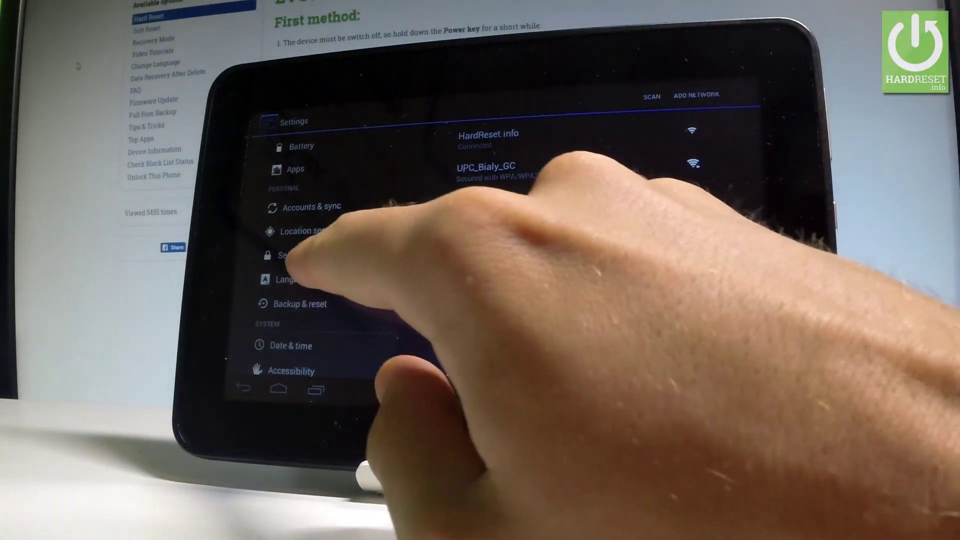
click(296, 256)
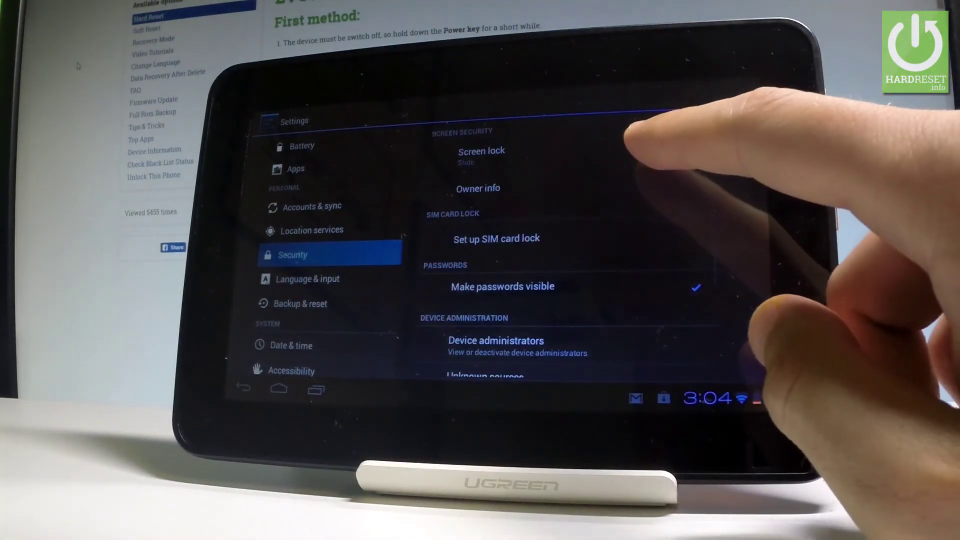
click(644, 143)
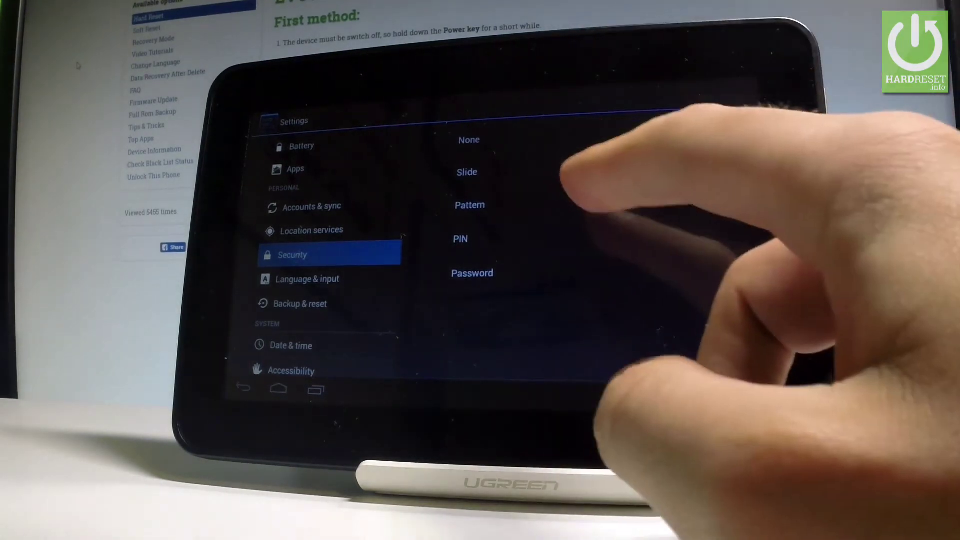
Choose Pattern, then draw and confirm an L-shaped pattern through five dots
click(469, 205)
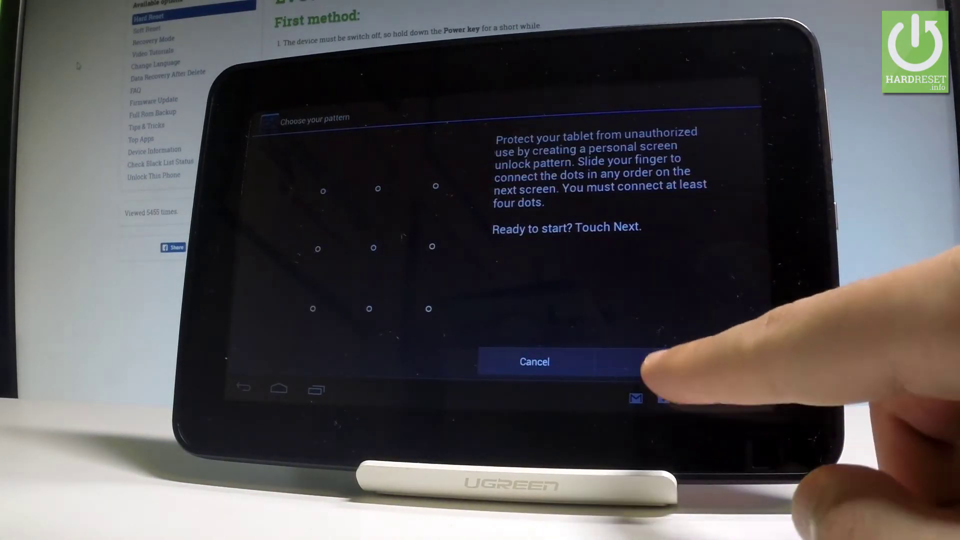
click(655, 362)
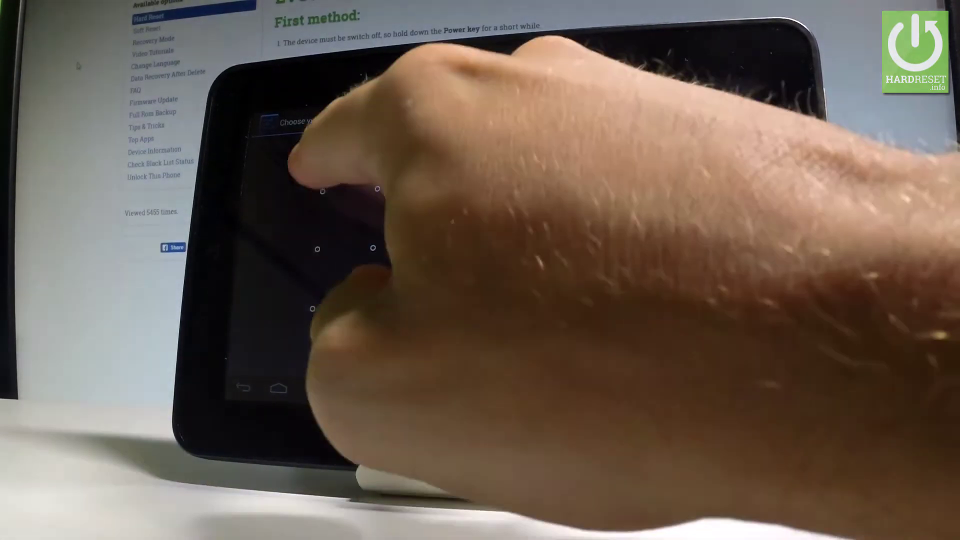
drag(323, 191, 427, 308)
click(655, 363)
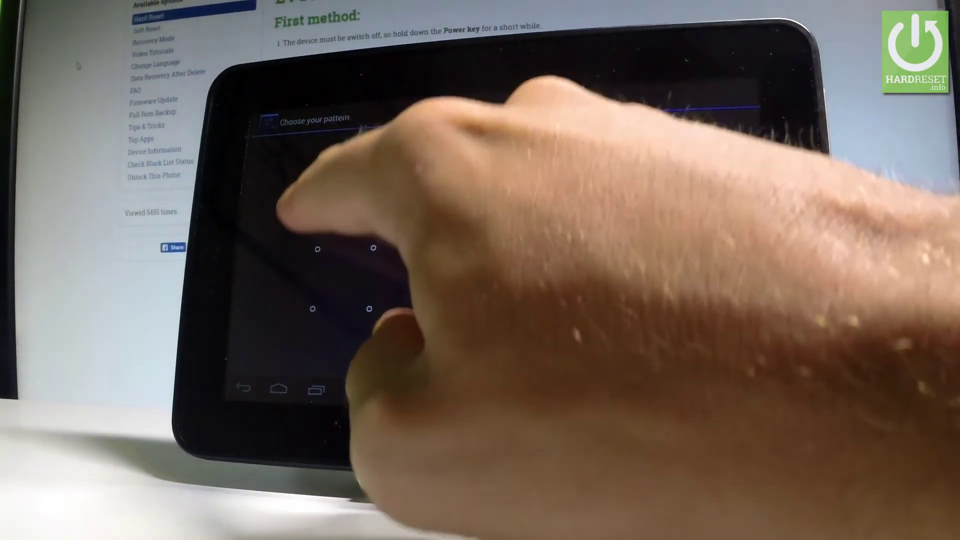
mouse_move(322, 192)
mouse_down()
mouse_move(313, 308)
mouse_move(428, 309)
mouse_up()
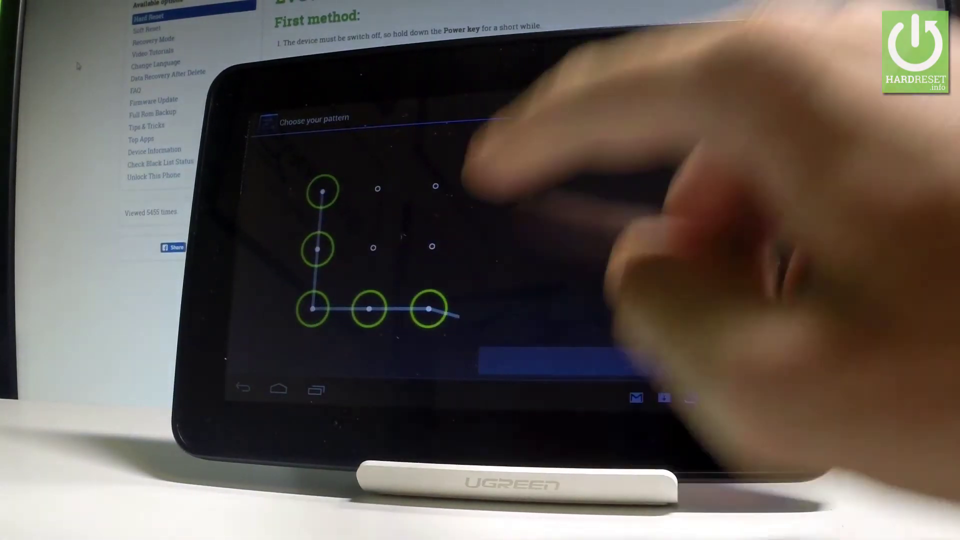
click(655, 361)
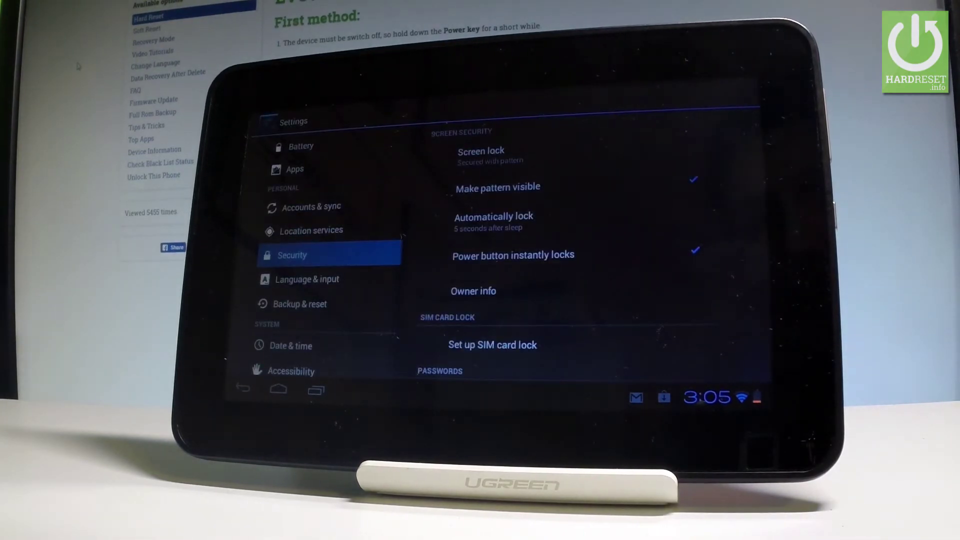
Turn Make pattern visible off and back on, then go to the home screen
click(693, 183)
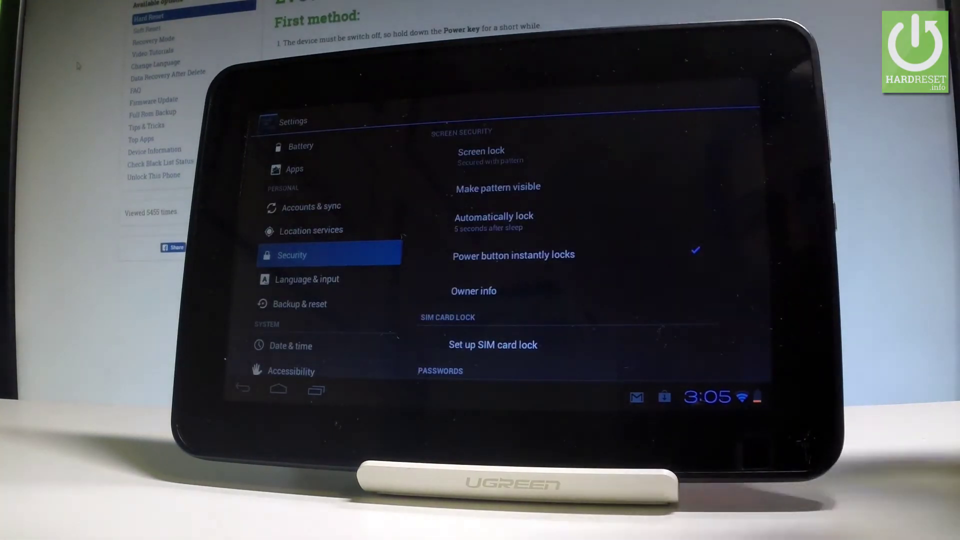
click(694, 182)
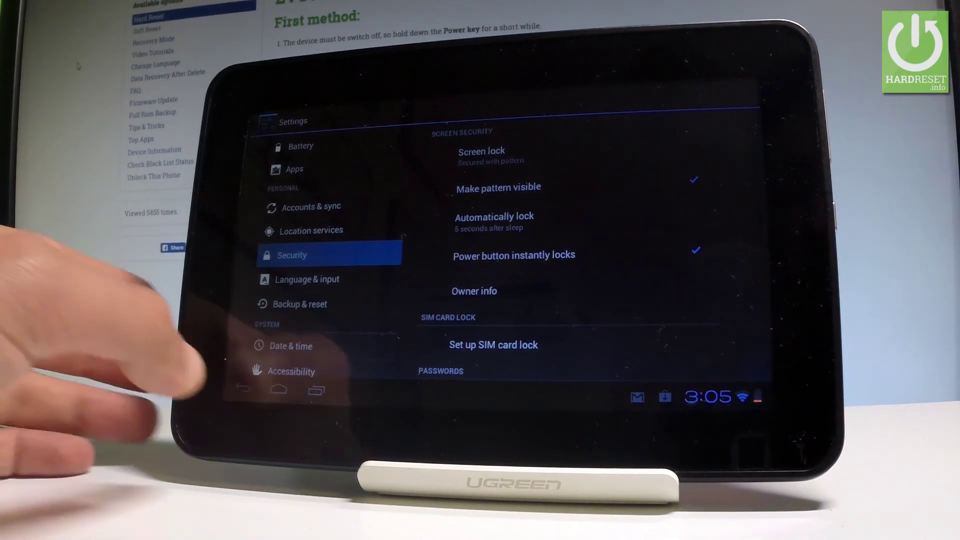
click(278, 389)
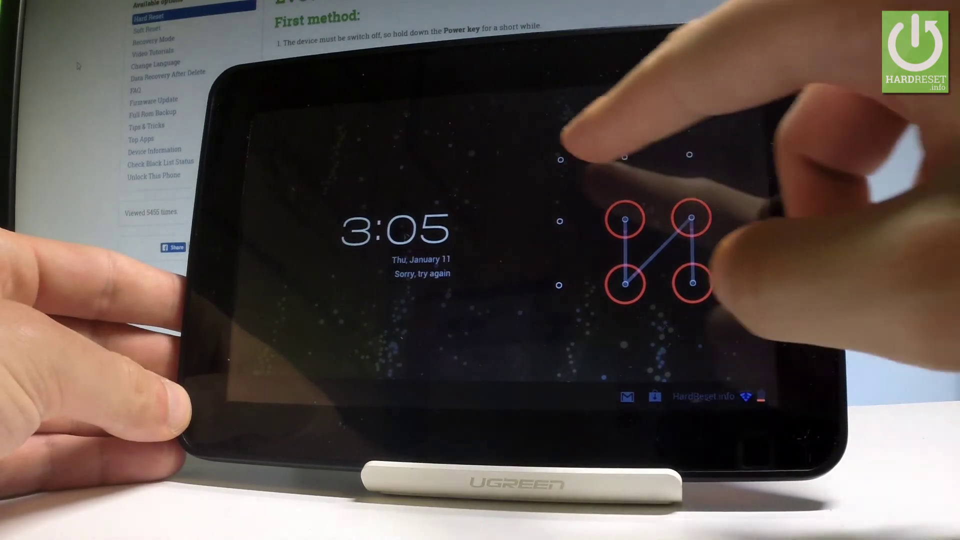
Draw the L-shaped pattern on the lock screen to unlock the tablet
drag(560, 160, 692, 284)
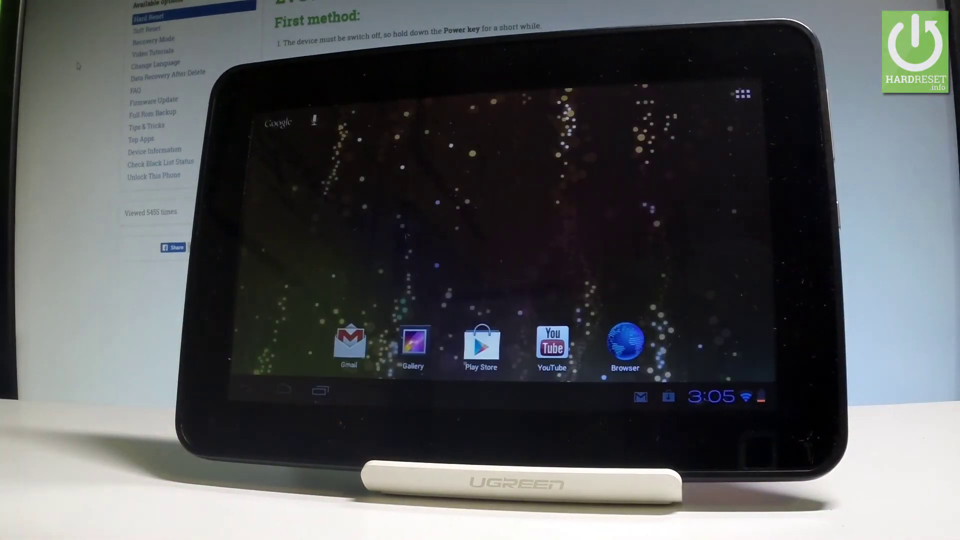